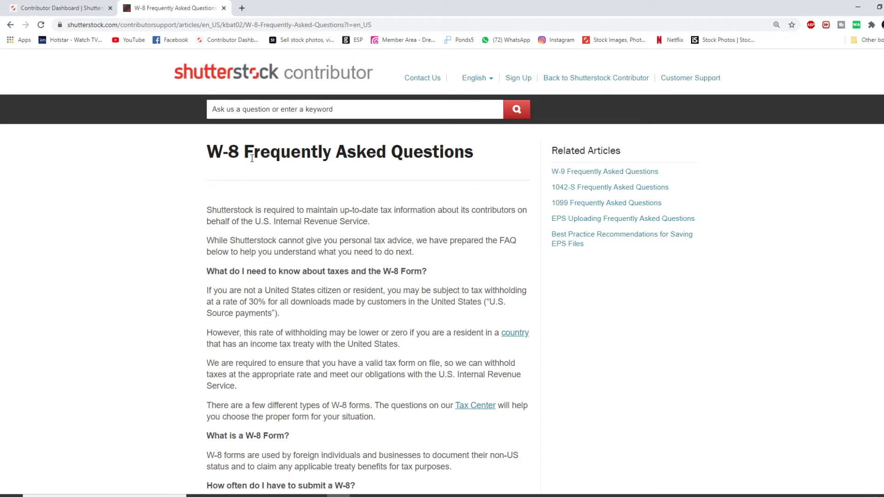
# - Switch from the W-8 FAQ article back to the Contributor Dashboard tab
pyautogui.click(60, 7)
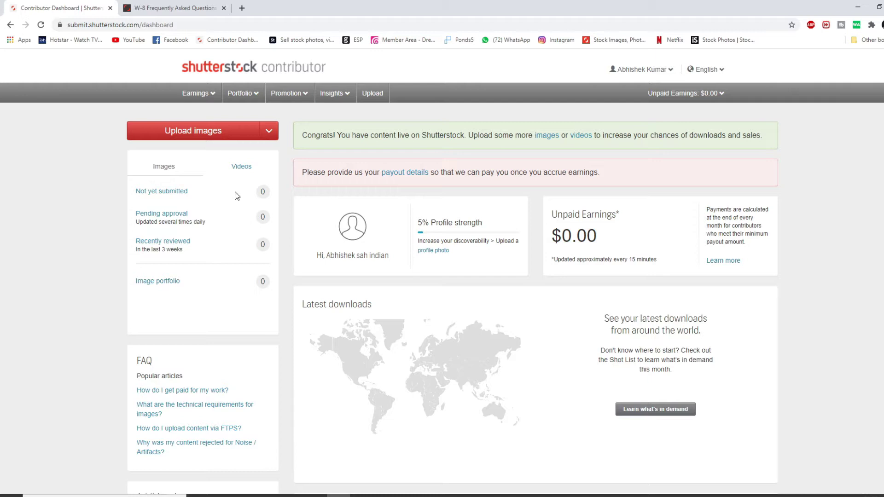
# - Go to the Tax Center through the Earnings menu
pyautogui.click(205, 98)
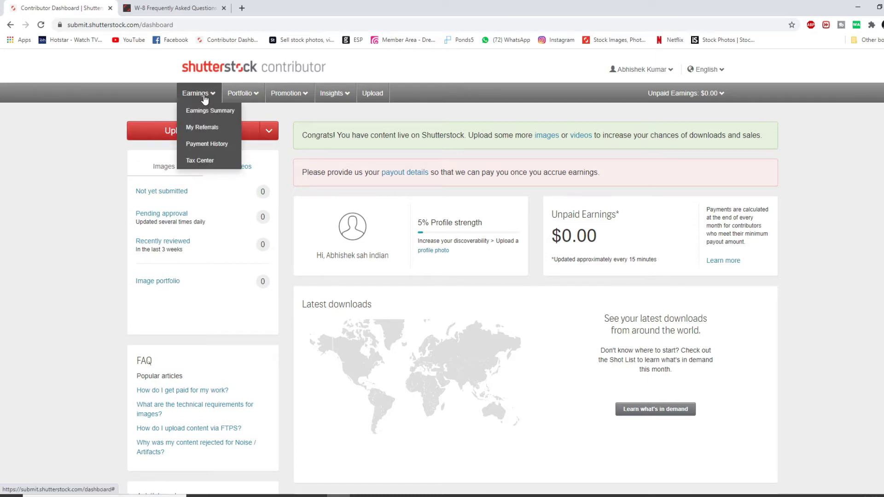
pyautogui.click(205, 162)
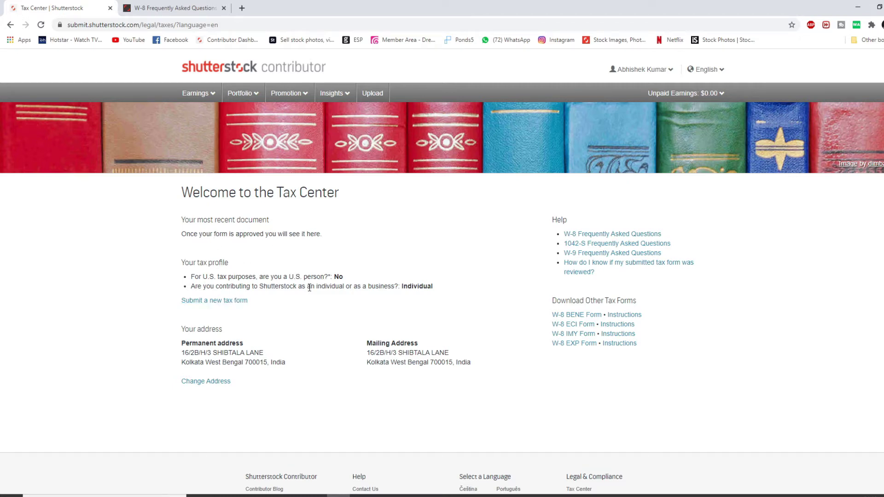
# - Start a new tax form, answering No to U.S. person and choosing Individual as contributor type
pyautogui.click(239, 301)
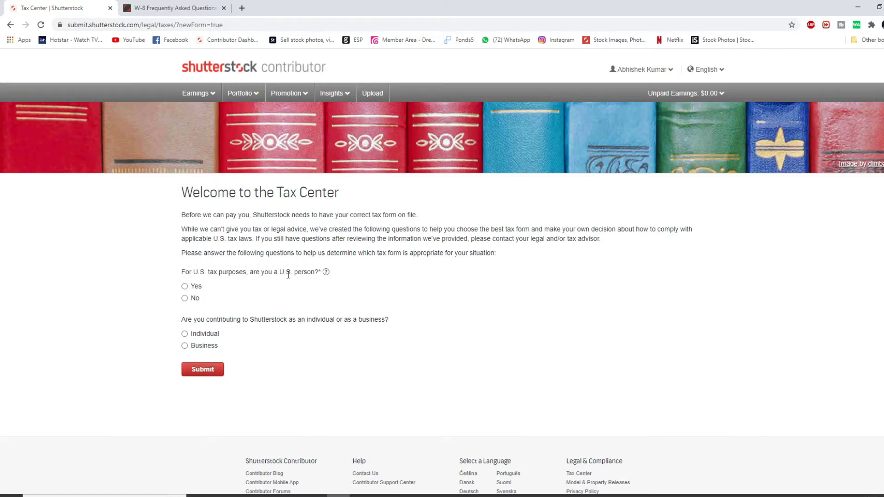
pyautogui.click(185, 299)
pyautogui.click(200, 339)
# - Submit the questionnaire answers to load the W-8BEN form
pyautogui.click(205, 371)
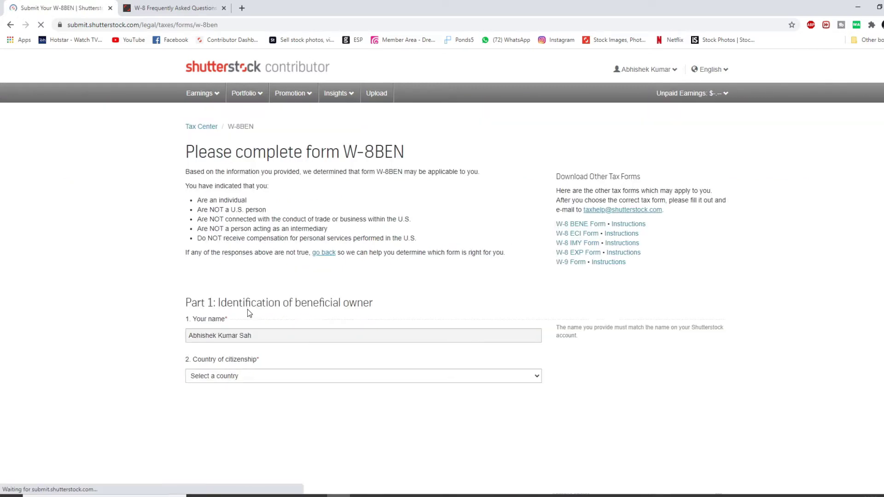
pyautogui.scroll(-12, 349, 253)
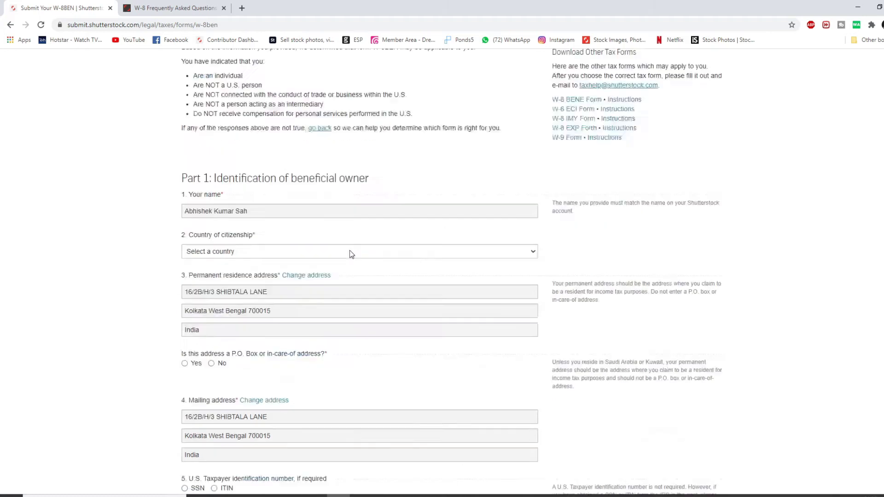
pyautogui.scroll(-5, 349, 257)
pyautogui.scroll(15, 350, 257)
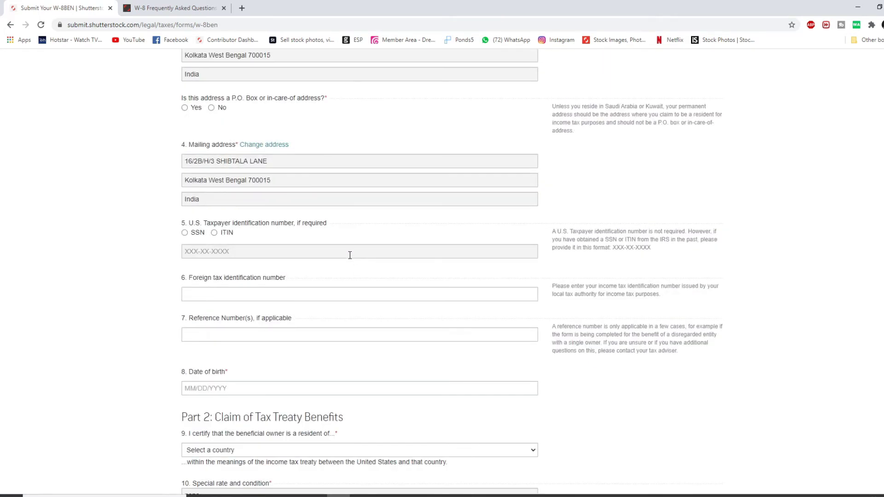
pyautogui.scroll(3, 349, 258)
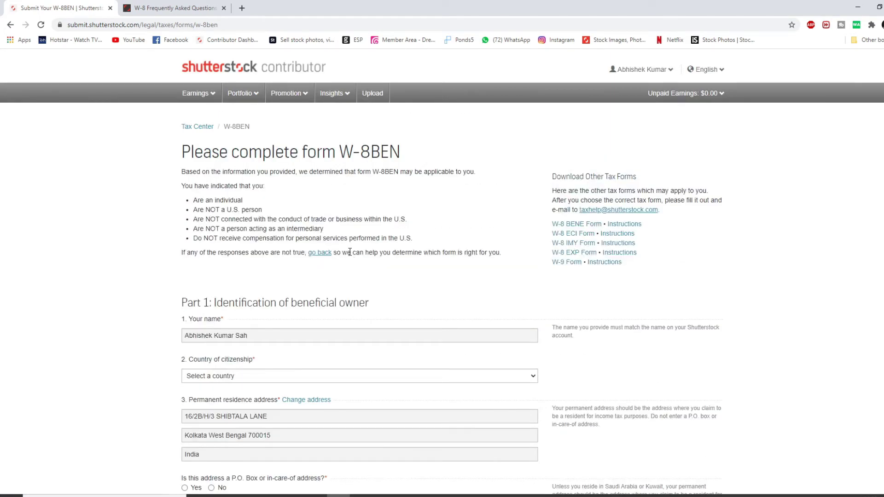
pyautogui.scroll(-2, 350, 253)
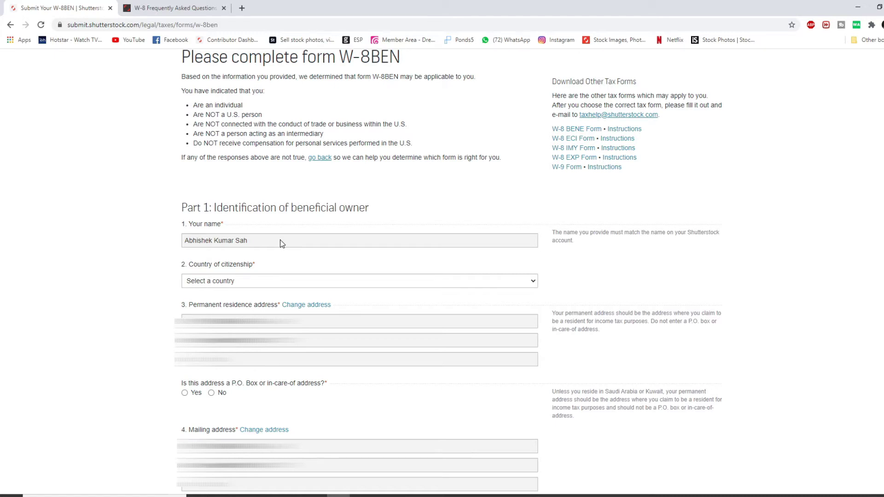
pyautogui.scroll(1, 282, 244)
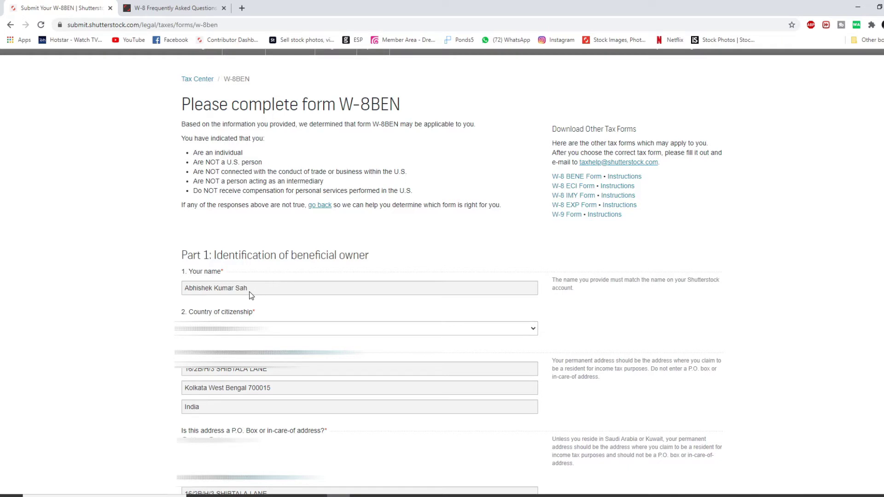
pyautogui.scroll(-2, 249, 292)
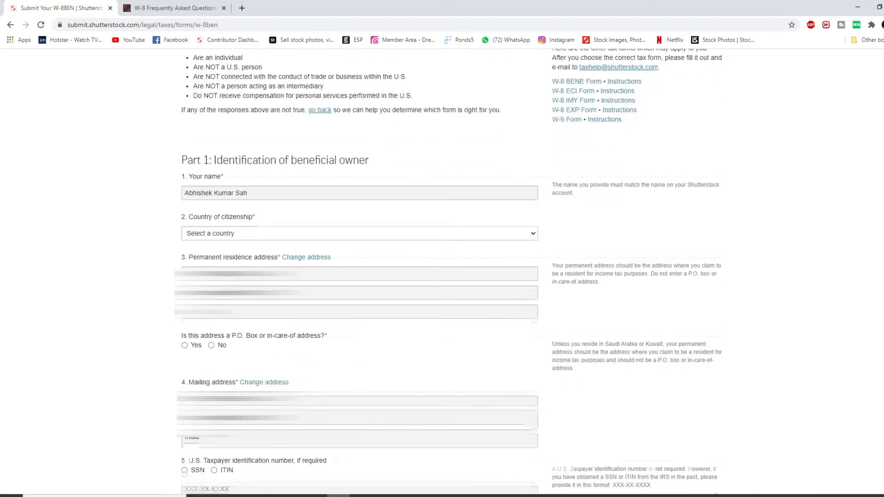
# - Set the country of citizenship to India
pyautogui.click(264, 234)
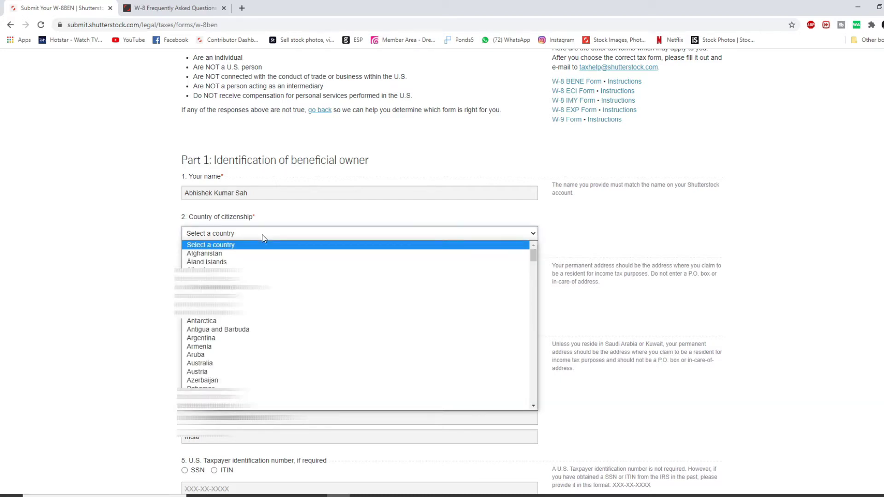
pyautogui.write('india')
pyautogui.press('Return')
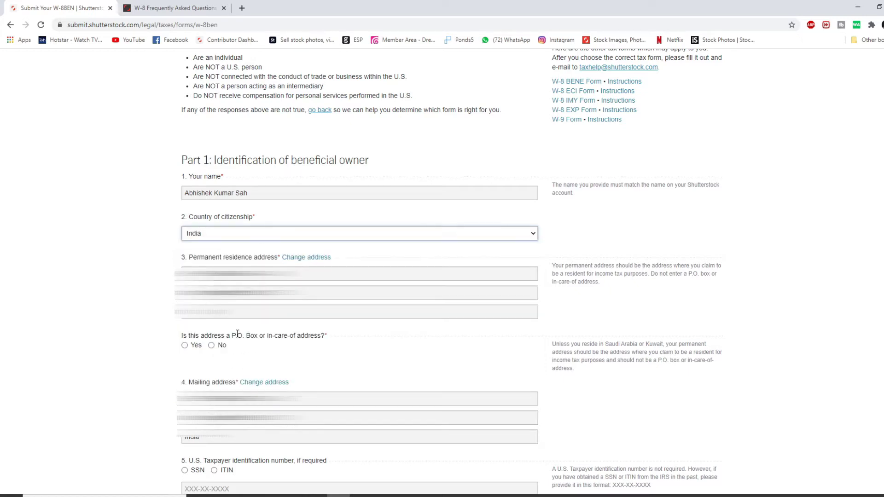
# - Answer No to whether the permanent address is a P.O. box or in-care-of address
pyautogui.scroll(-1, 297, 257)
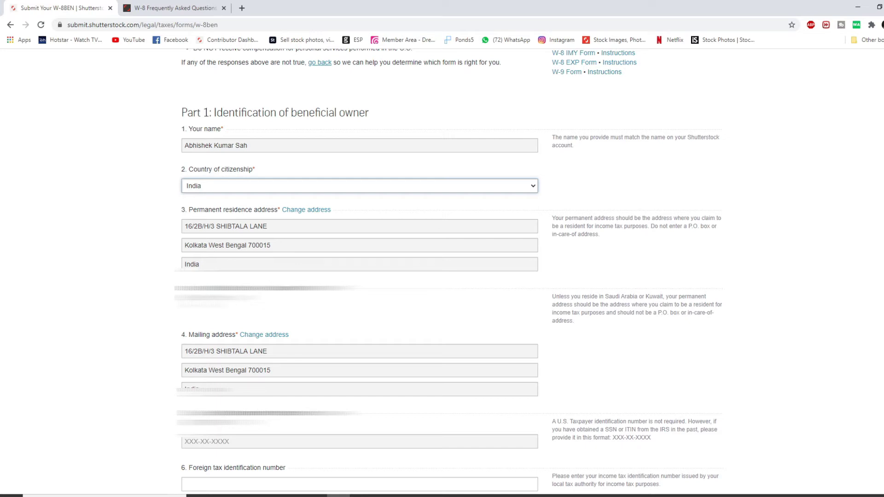
pyautogui.click(208, 301)
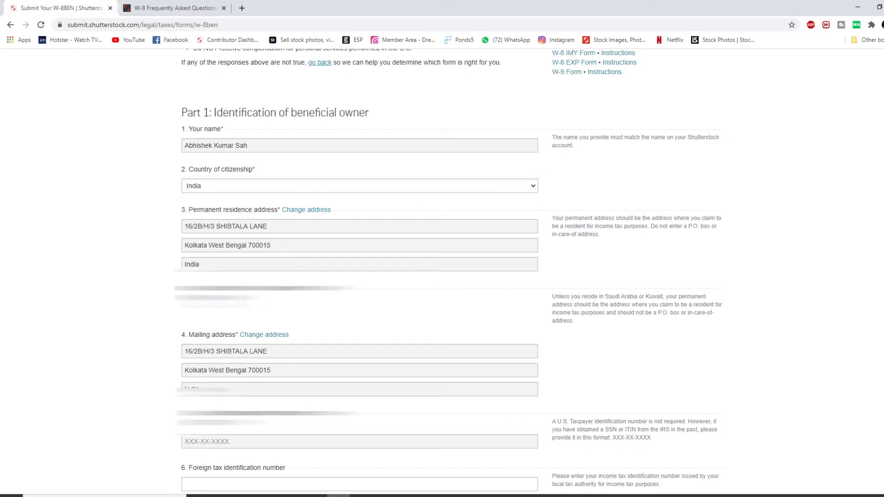
pyautogui.scroll(-3, 240, 303)
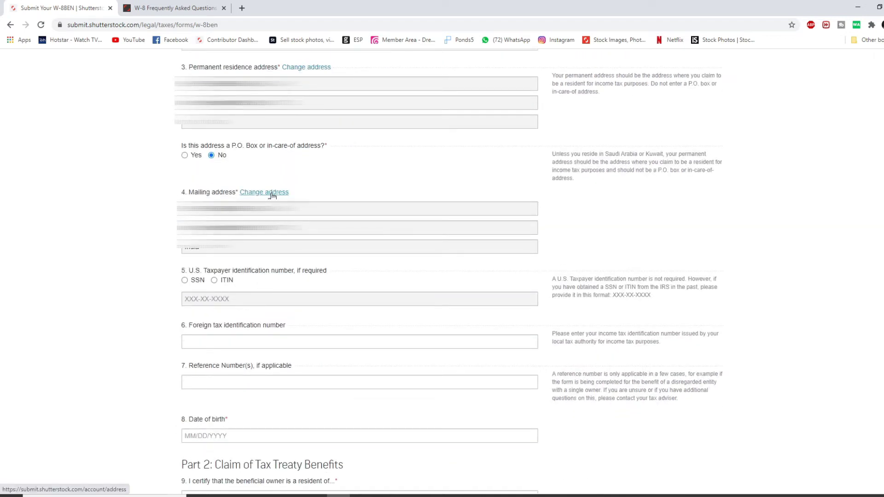
pyautogui.scroll(2, 271, 198)
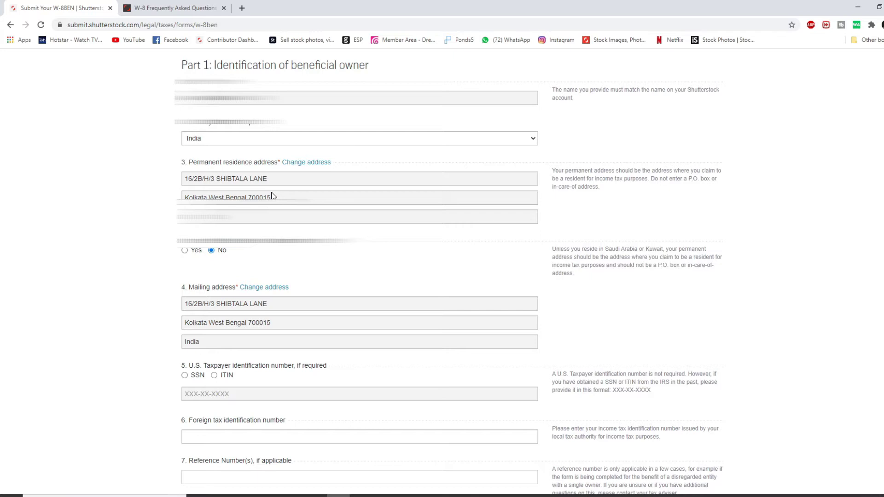
pyautogui.scroll(-2, 283, 268)
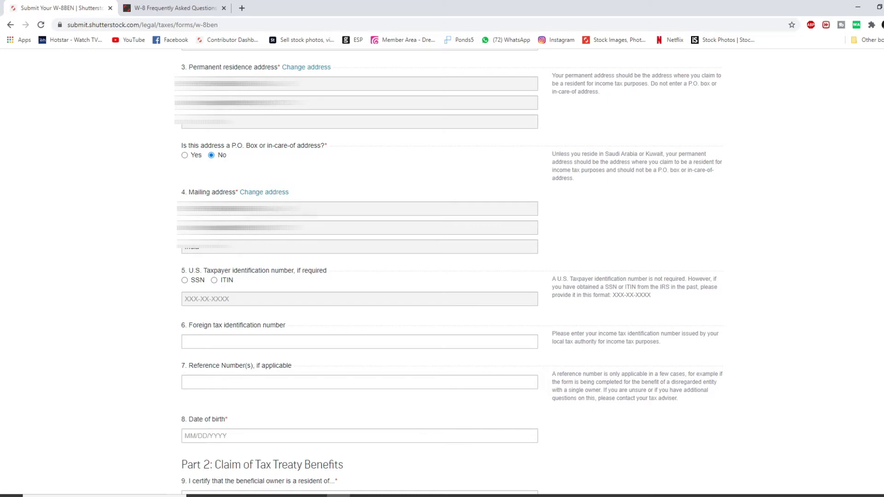
pyautogui.scroll(-4, 448, 272)
pyautogui.scroll(3, 448, 272)
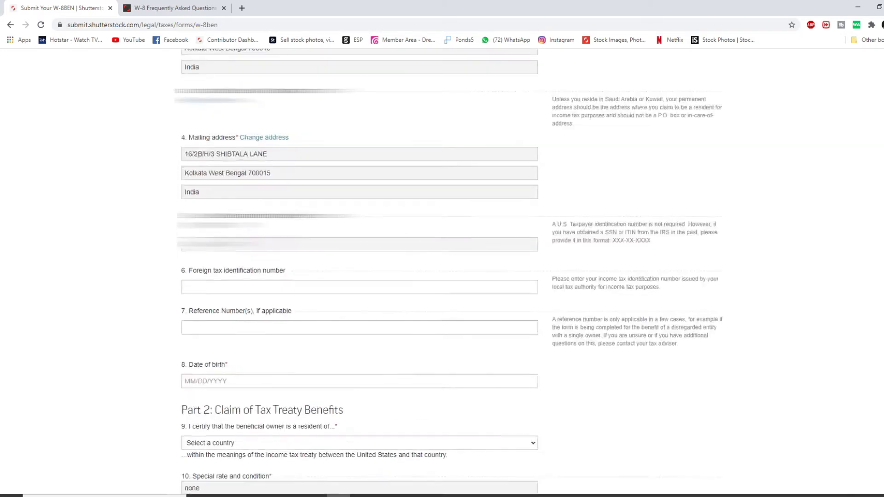
pyautogui.scroll(4, 359, 272)
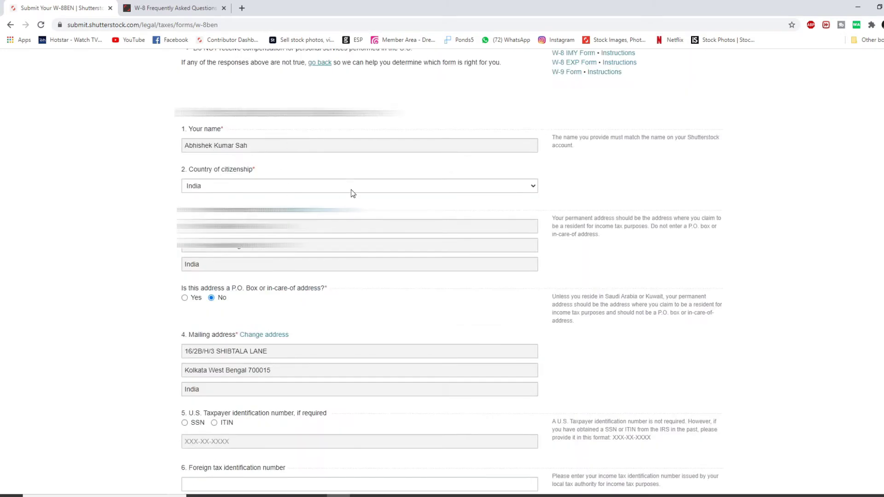
pyautogui.scroll(-7, 351, 189)
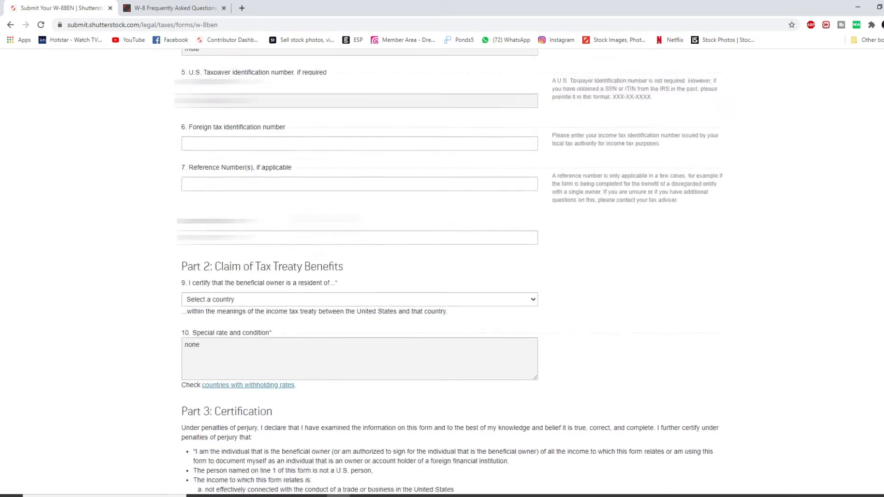
pyautogui.scroll(1, 296, 223)
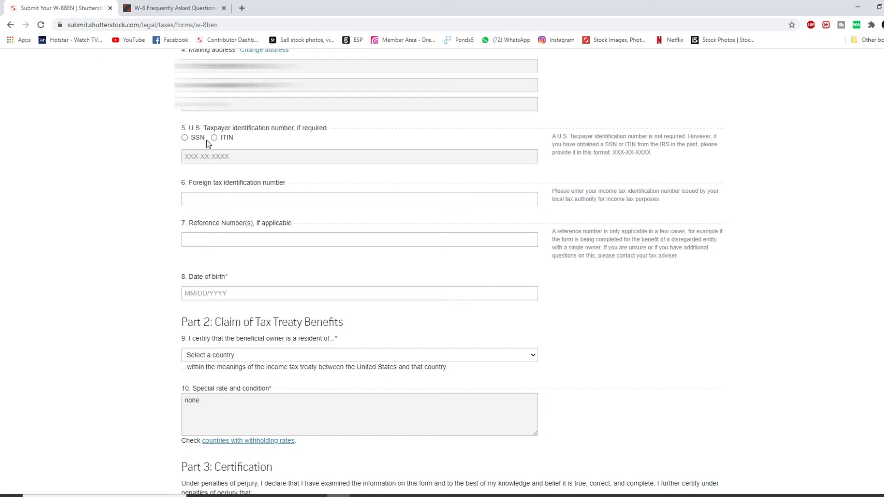
pyautogui.scroll(2, 179, 142)
pyautogui.scroll(-2, 187, 197)
# - Enter the date of birth on the W-8BEN form
pyautogui.scroll(-1, 240, 200)
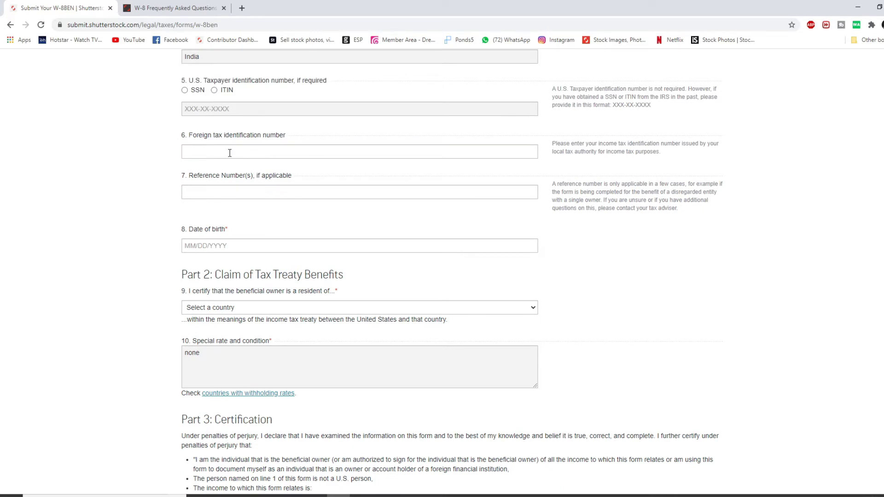
pyautogui.scroll(-1, 241, 170)
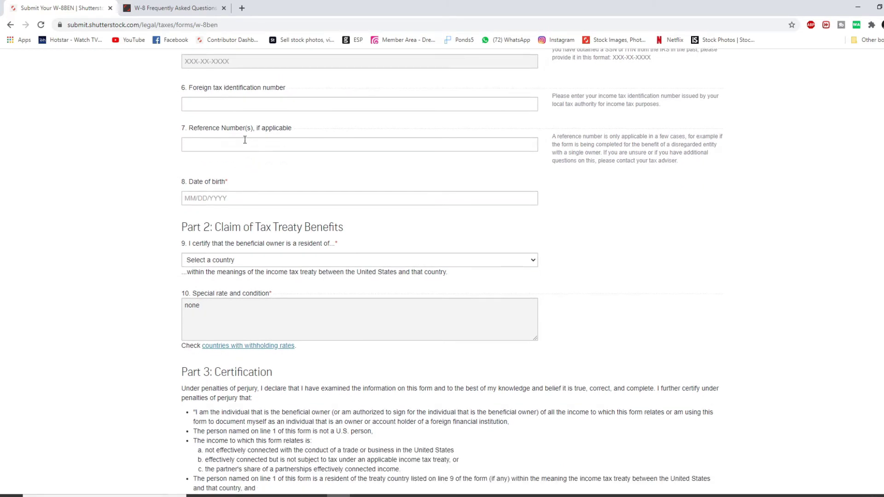
pyautogui.scroll(-1, 256, 143)
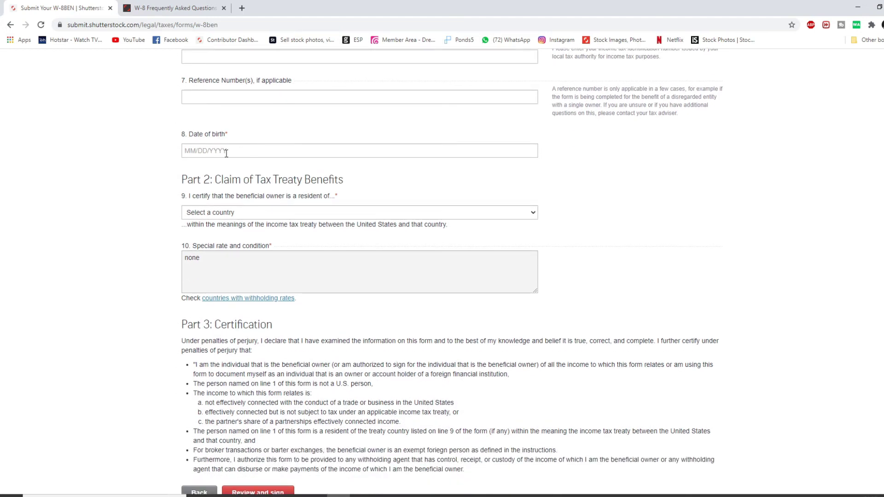
pyautogui.click(226, 151)
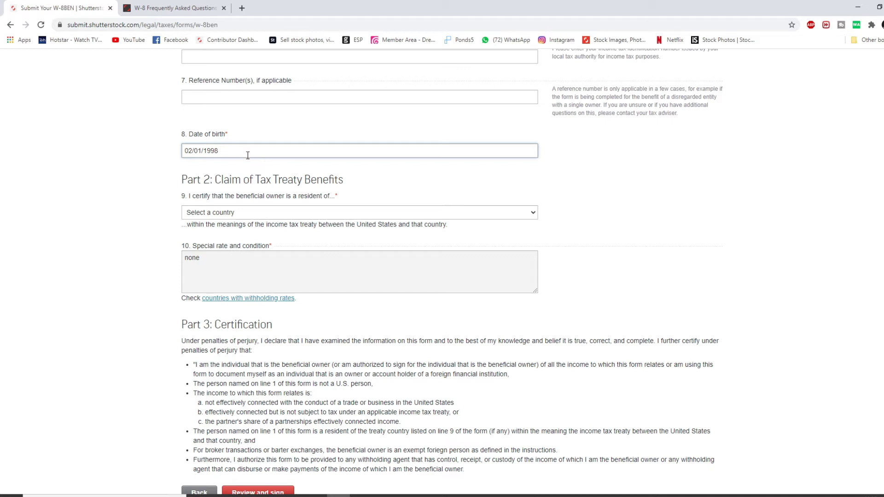
# - Claim India as the treaty country of residence in Part 2
pyautogui.scroll(-1, 206, 136)
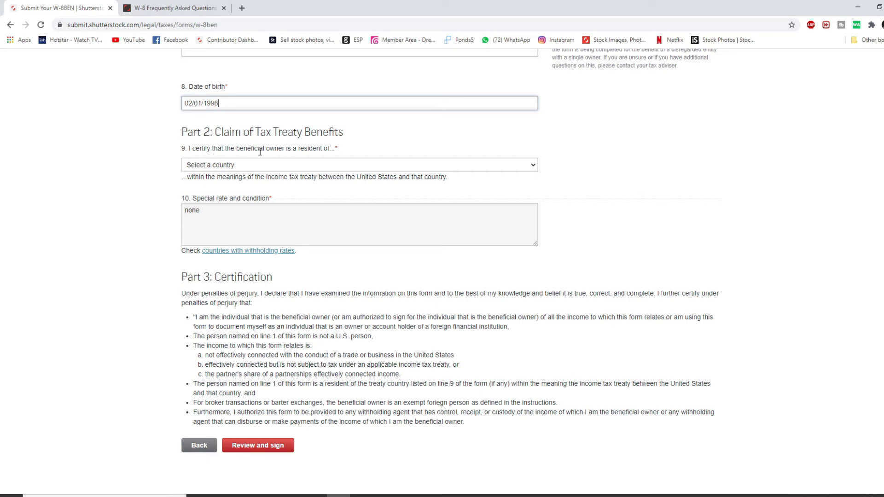
pyautogui.click(326, 167)
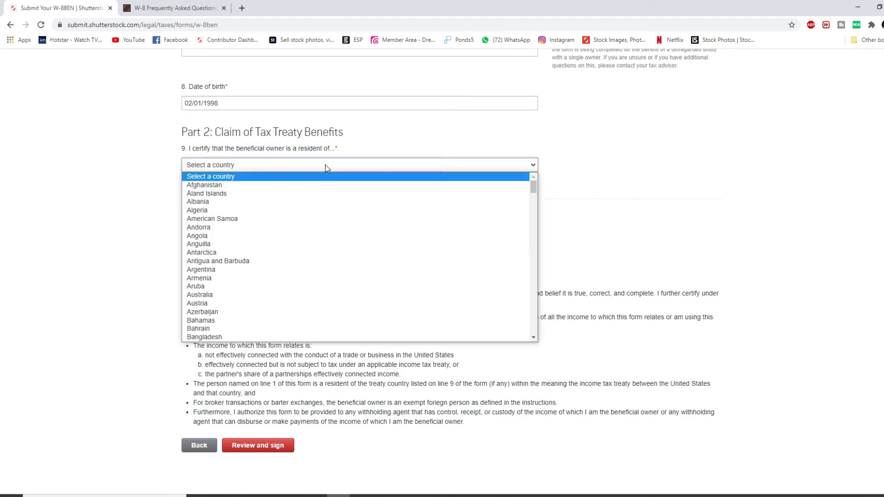
pyautogui.write('in')
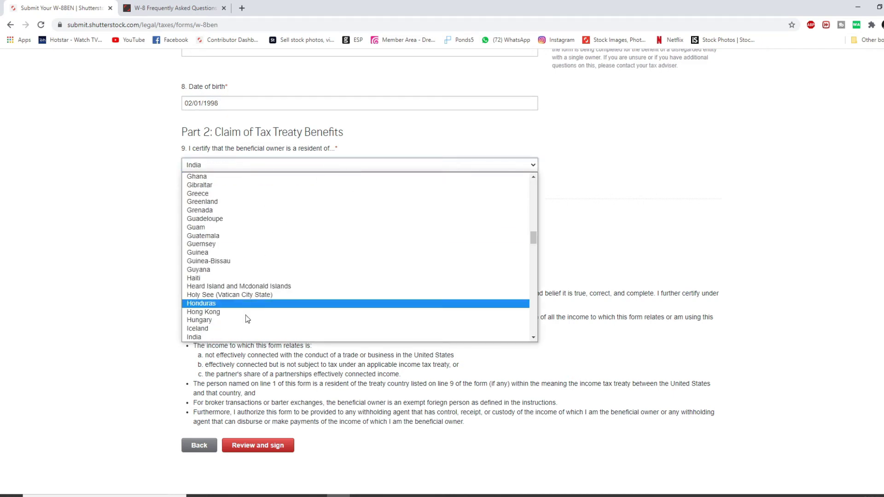
pyautogui.click(241, 337)
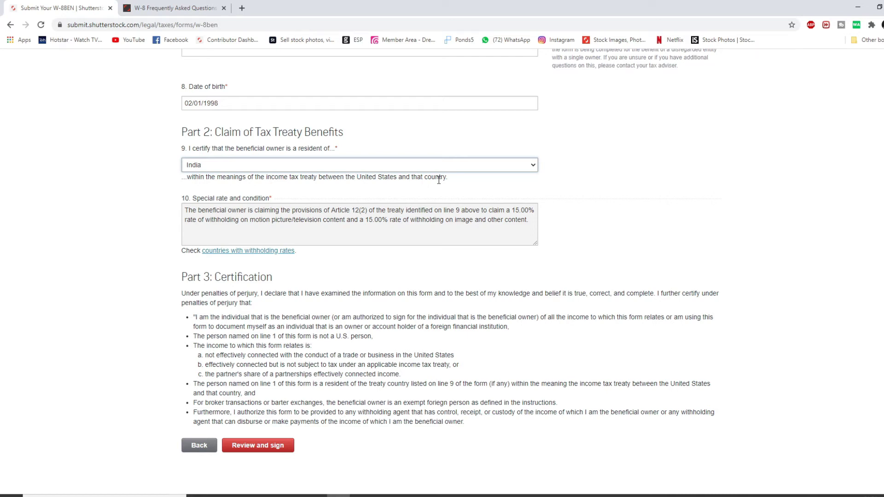
# - Verify the 15.00% treaty withholding rate and send the form to Review and sign
pyautogui.scroll(-3, 439, 180)
pyautogui.scroll(2, 319, 180)
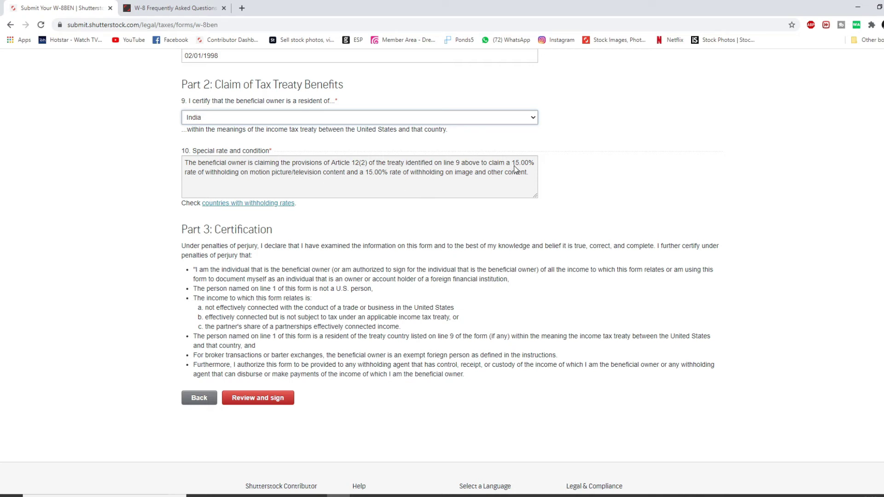
pyautogui.moveTo(512, 163); pyautogui.dragTo(527, 161)
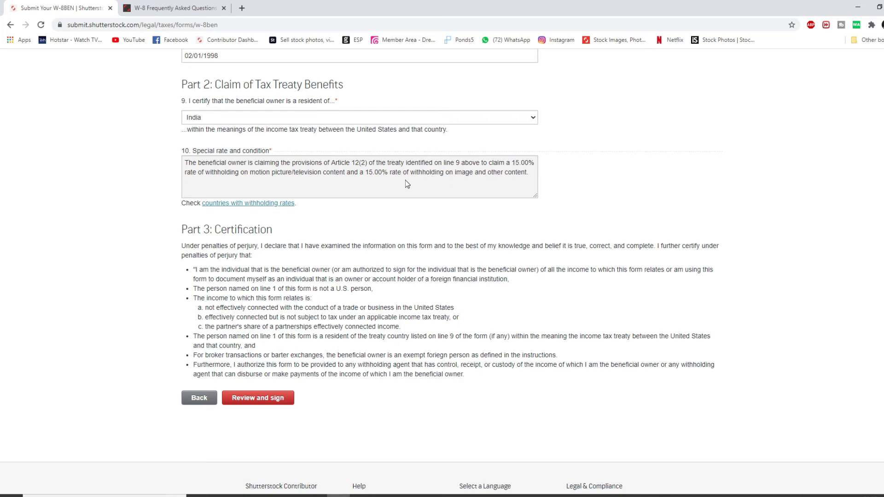
pyautogui.scroll(1, 354, 170)
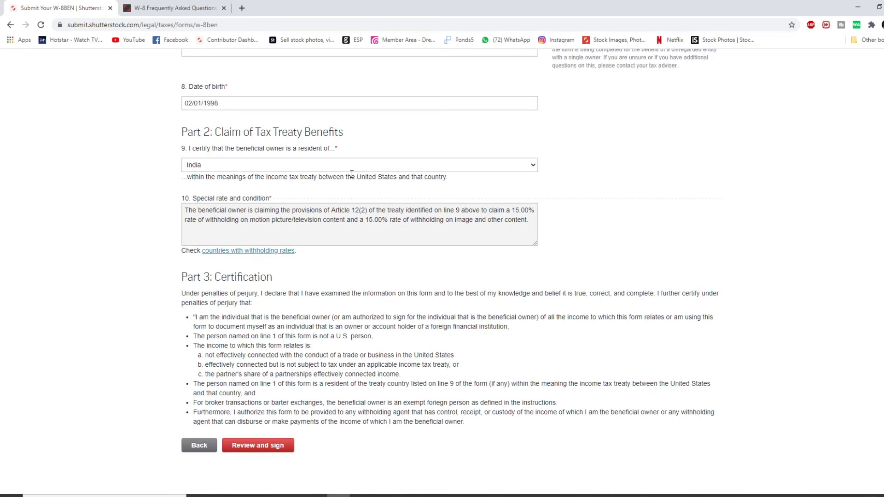
pyautogui.scroll(-2, 367, 228)
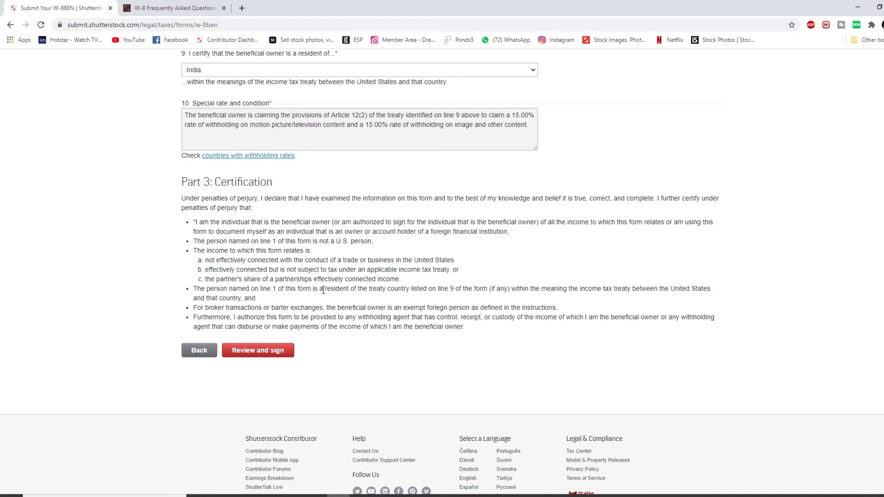
pyautogui.click(272, 356)
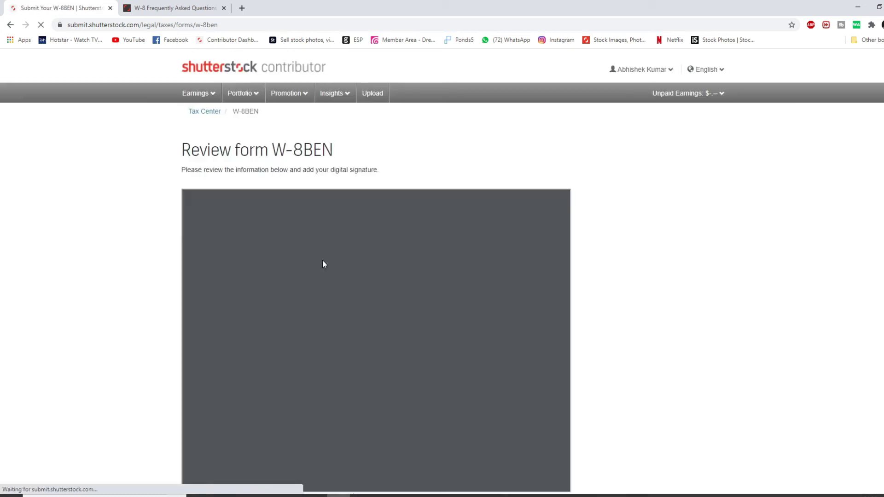
# - Scroll through the generated W-8BEN PDF preview down to the signature box
pyautogui.scroll(-5, 322, 260)
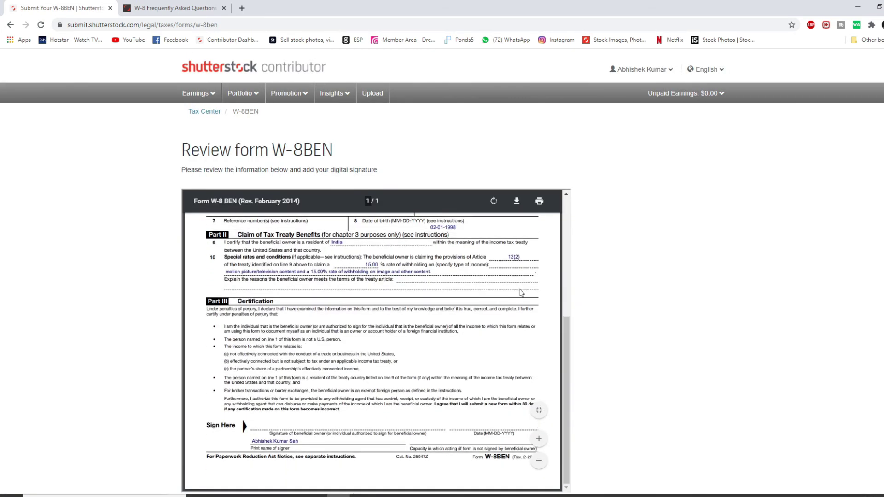
pyautogui.scroll(-4, 615, 291)
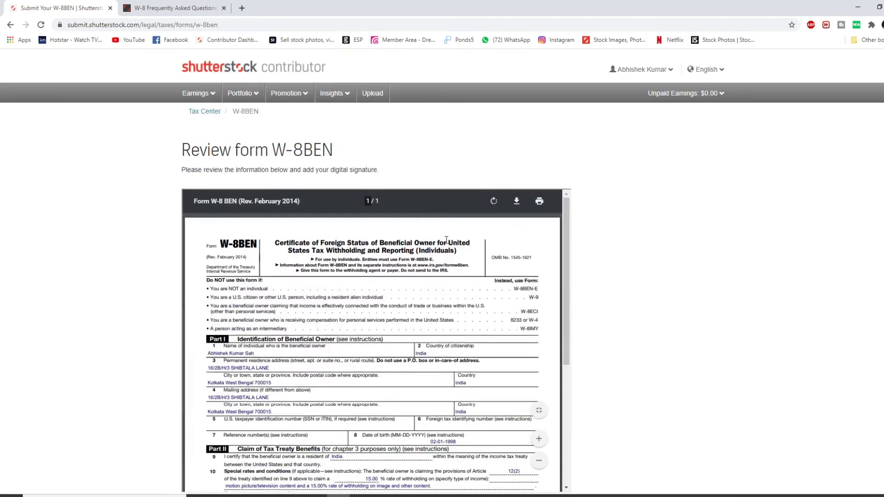
pyautogui.scroll(8, 441, 216)
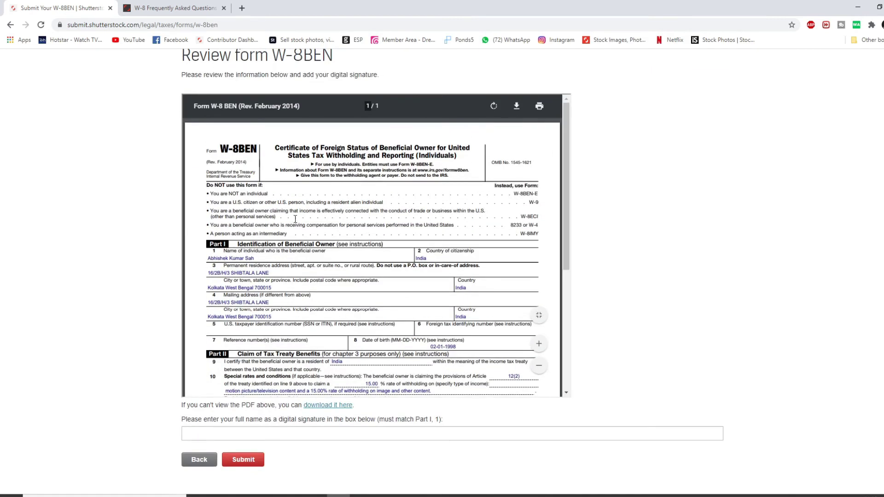
pyautogui.scroll(-3, 373, 220)
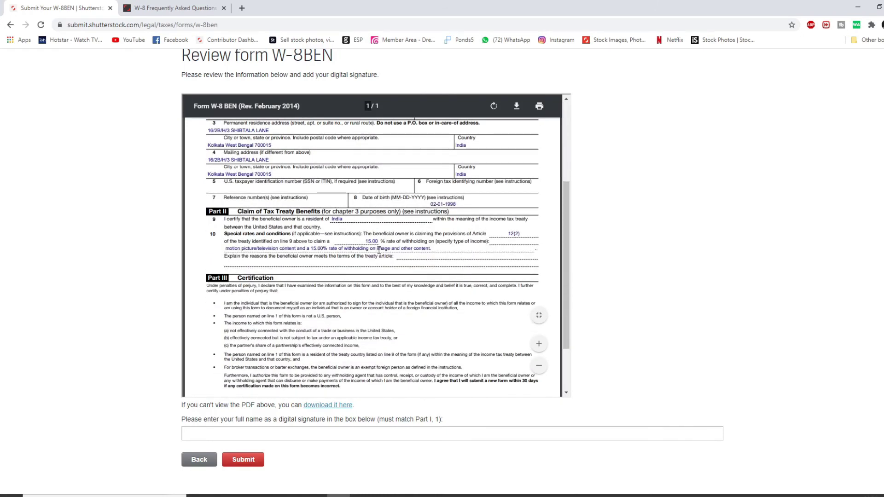
pyautogui.scroll(-2, 378, 249)
pyautogui.scroll(3, 395, 233)
pyautogui.scroll(-2, 396, 233)
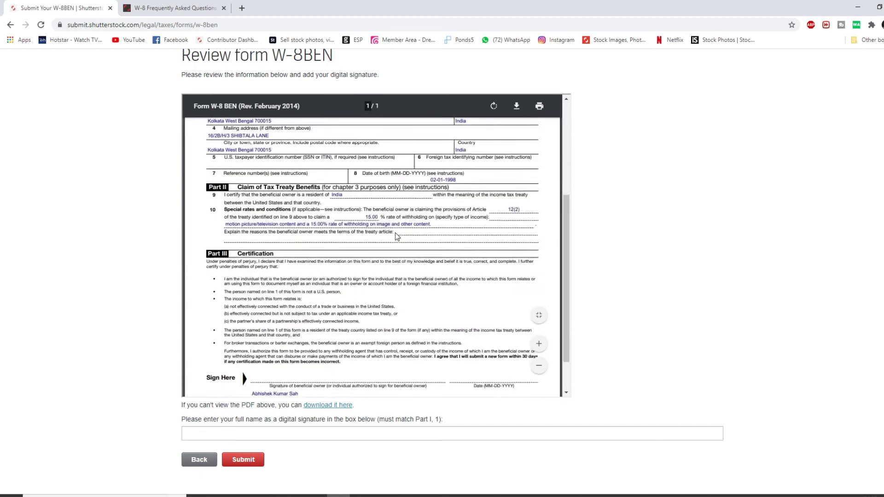
pyautogui.scroll(-1, 395, 233)
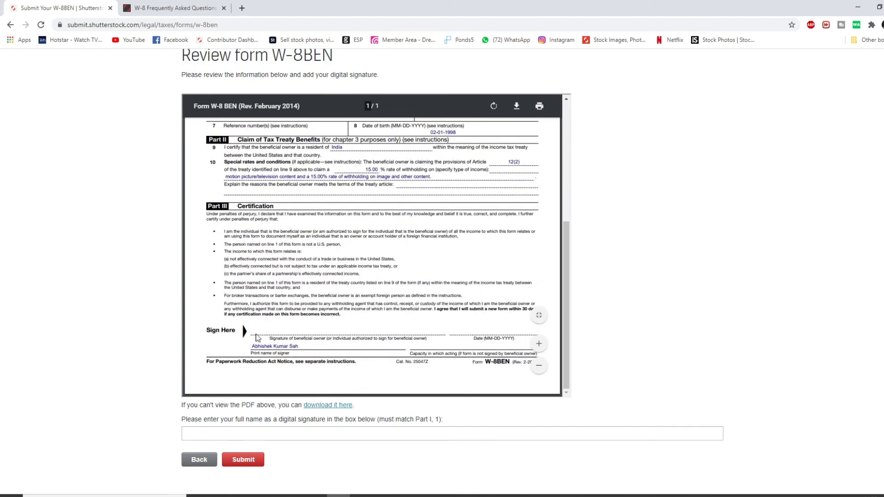
pyautogui.scroll(-3, 261, 411)
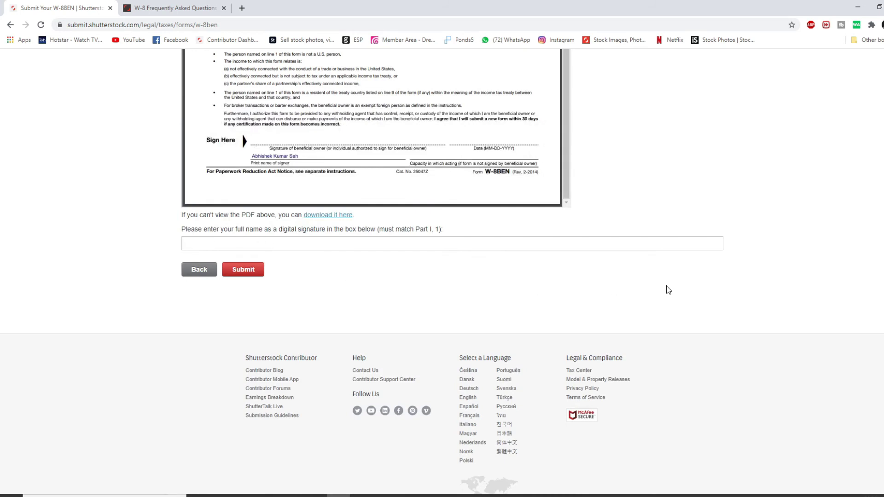
# - Type your full name into the signature box and submit the form
pyautogui.click(237, 243)
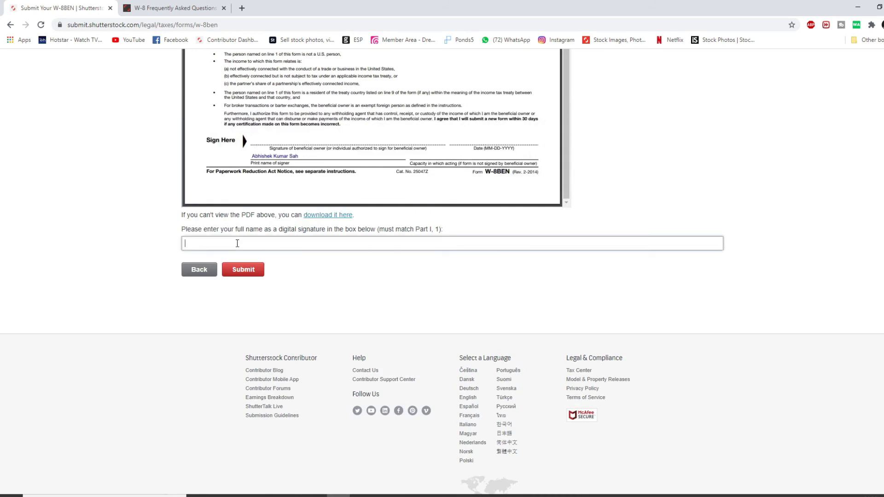
pyautogui.click(251, 279)
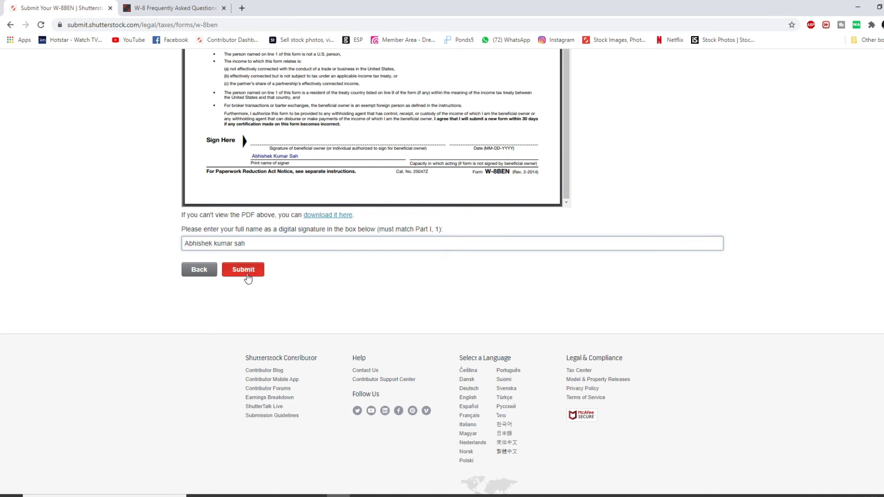
# - After the name-mismatch error, check the beneficial owner's name shown in Part I
pyautogui.click(270, 232)
pyautogui.scroll(6, 263, 231)
pyautogui.scroll(-6, 258, 232)
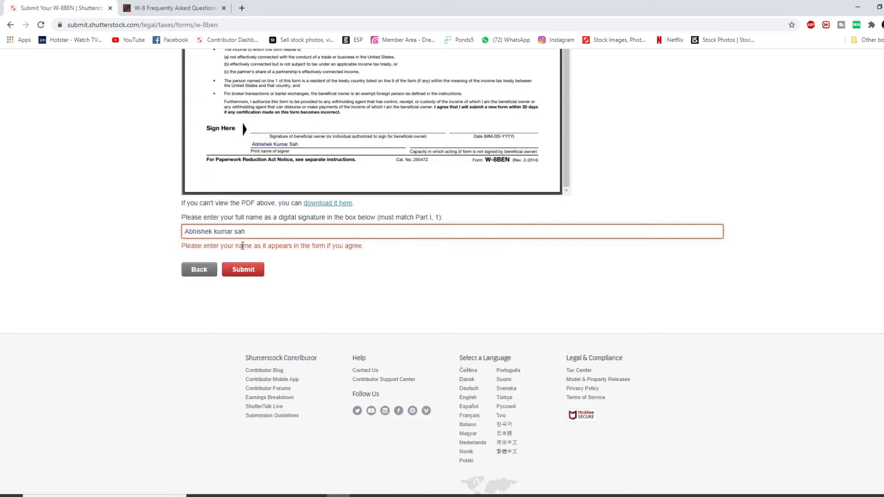
pyautogui.scroll(10, 242, 246)
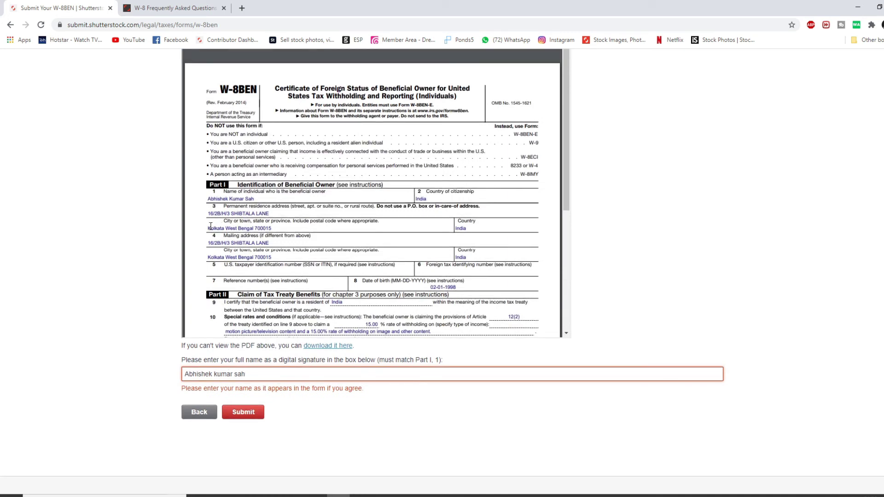
pyautogui.moveTo(212, 199); pyautogui.dragTo(242, 200)
pyautogui.click(250, 374)
pyautogui.click(255, 203)
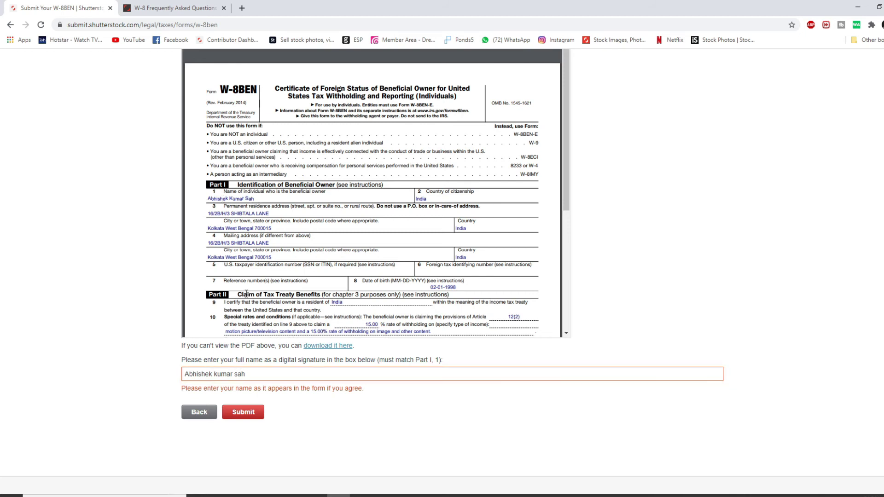
# - Capitalise the middle-name and surname initials in the signature and resubmit
pyautogui.click(218, 374)
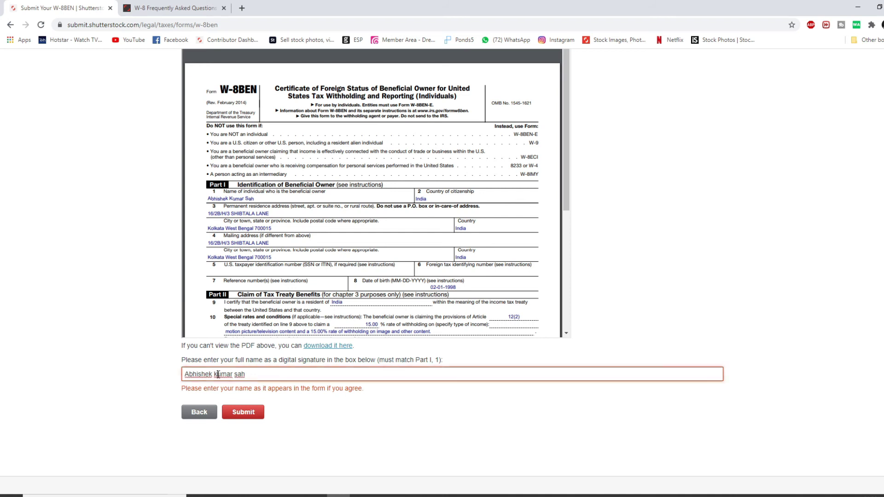
pyautogui.press('BackSpace')
pyautogui.write('K')
pyautogui.click(239, 374)
pyautogui.press('BackSpace')
pyautogui.write('S')
pyautogui.click(254, 412)
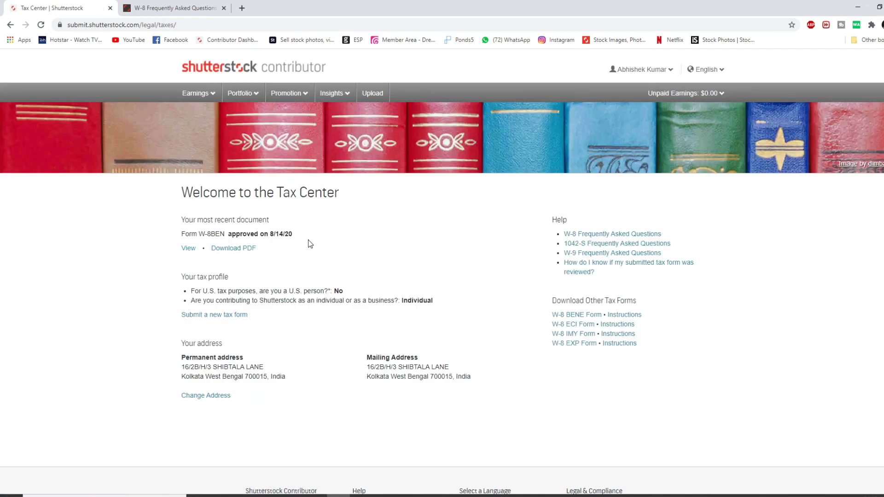
# - View the approved W-8BEN form
pyautogui.click(189, 250)
pyautogui.scroll(-3, 416, 162)
pyautogui.scroll(3, 417, 178)
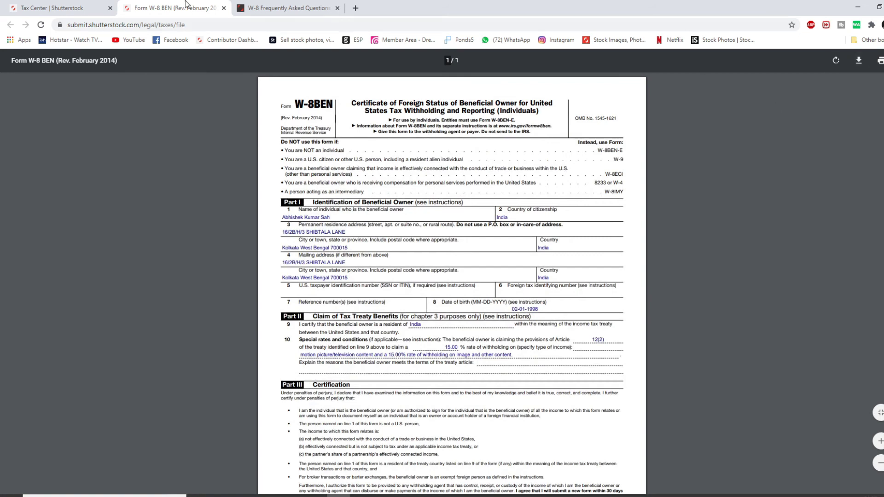
# - Download the approved W-8BEN PDF from the Tax Center, review it, then close it
pyautogui.click(70, 8)
pyautogui.click(237, 250)
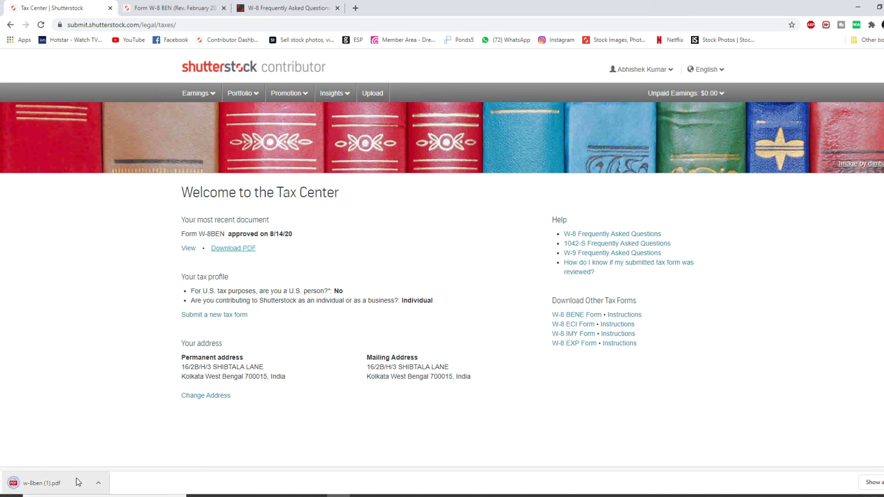
pyautogui.click(64, 482)
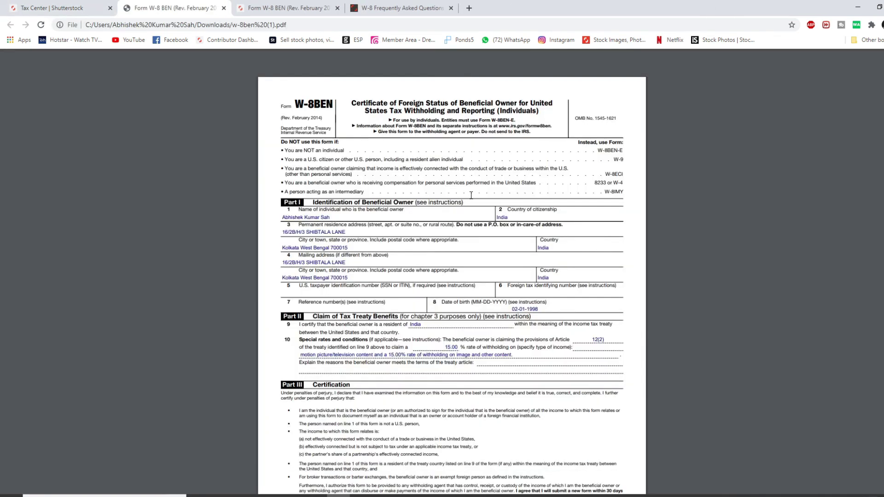
pyautogui.scroll(-2, 471, 223)
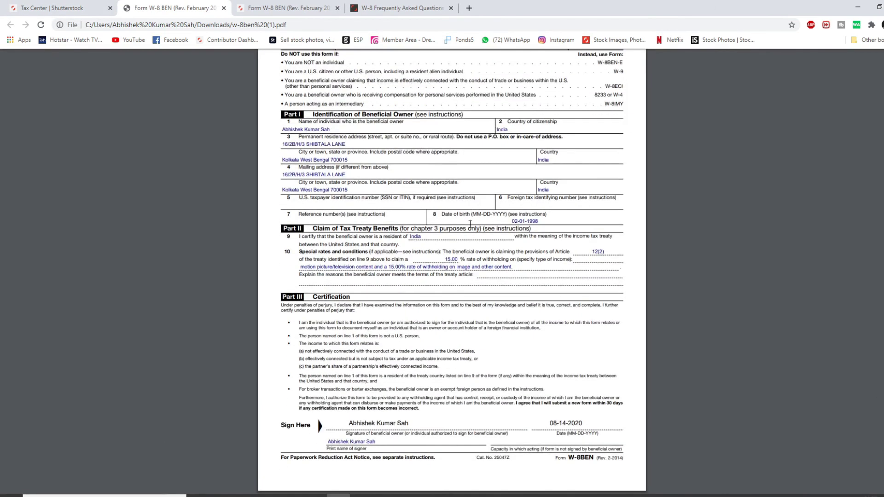
pyautogui.scroll(2, 471, 223)
pyautogui.scroll(-2, 470, 223)
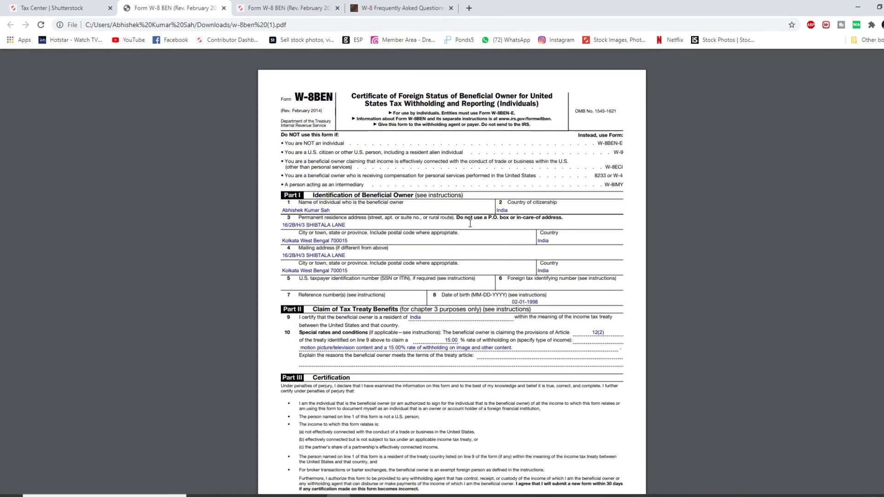
pyautogui.scroll(2, 420, 227)
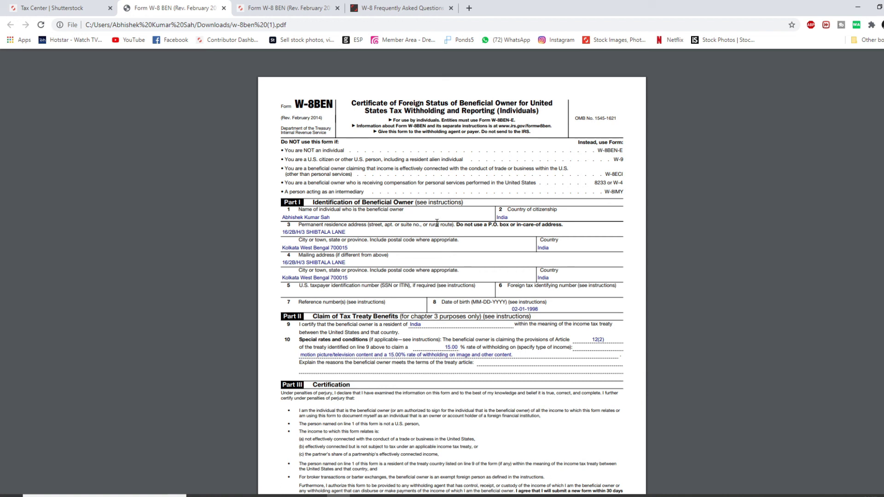
pyautogui.hotkey('ctrl', 'w')
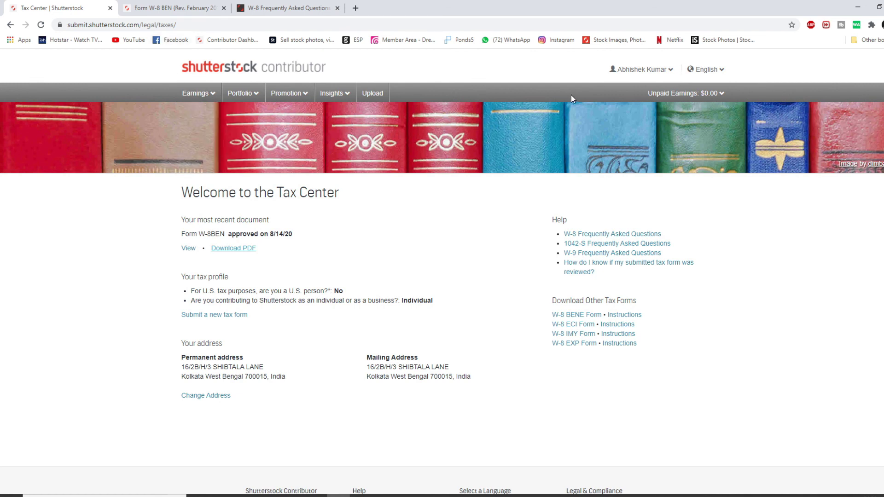
# - Return from the Tax Center to the Contributor Dashboard using the shutterstock contributor logo
pyautogui.moveTo(633, 72)
pyautogui.click(286, 73)
pyautogui.moveTo(197, 93)
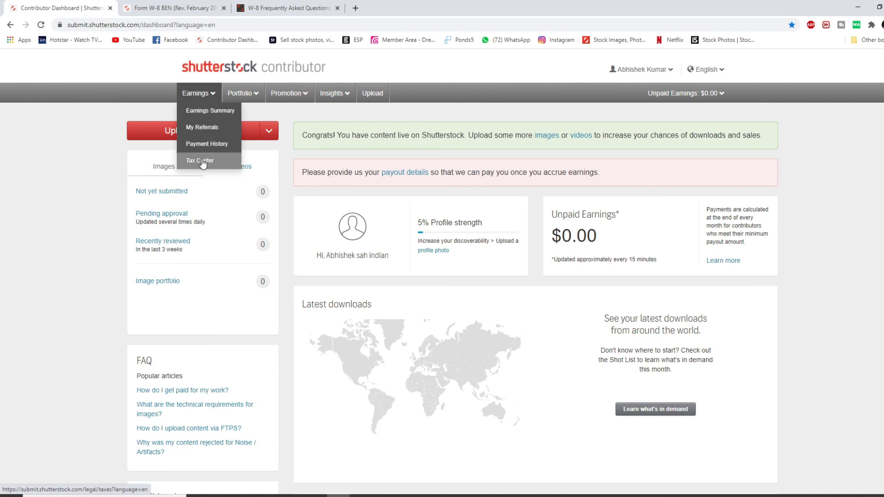